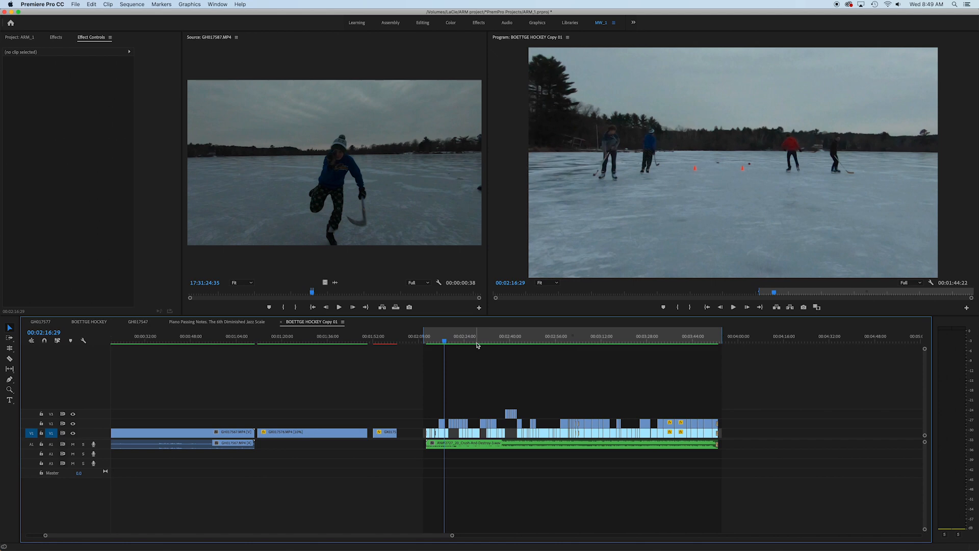
Save the project from the start of the hockey edit and dismiss the auto-save warning
key(Up)
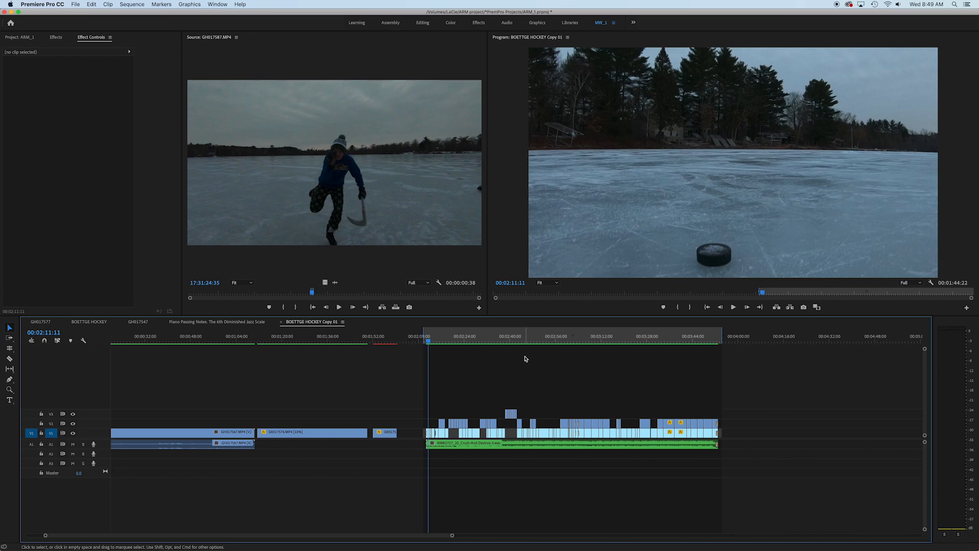
key(cmd+s)
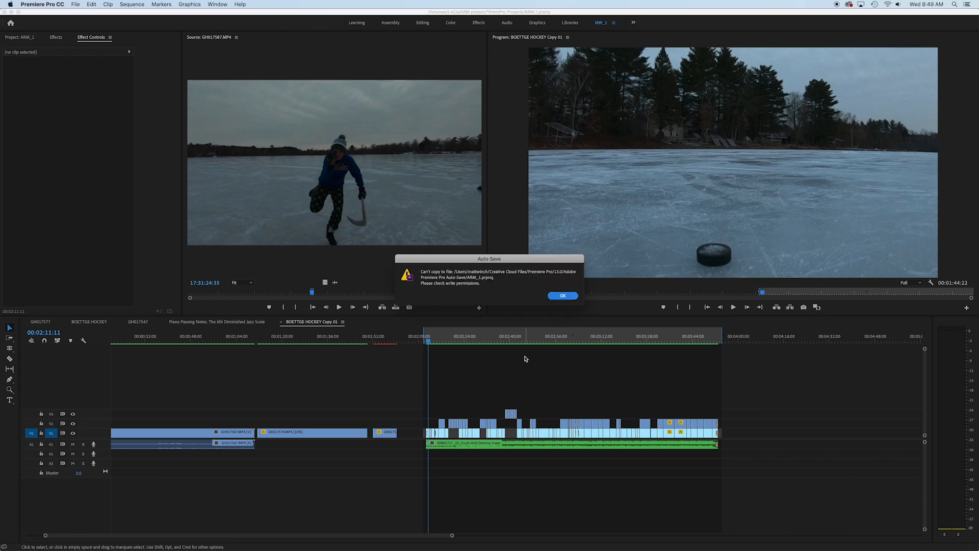
click(564, 296)
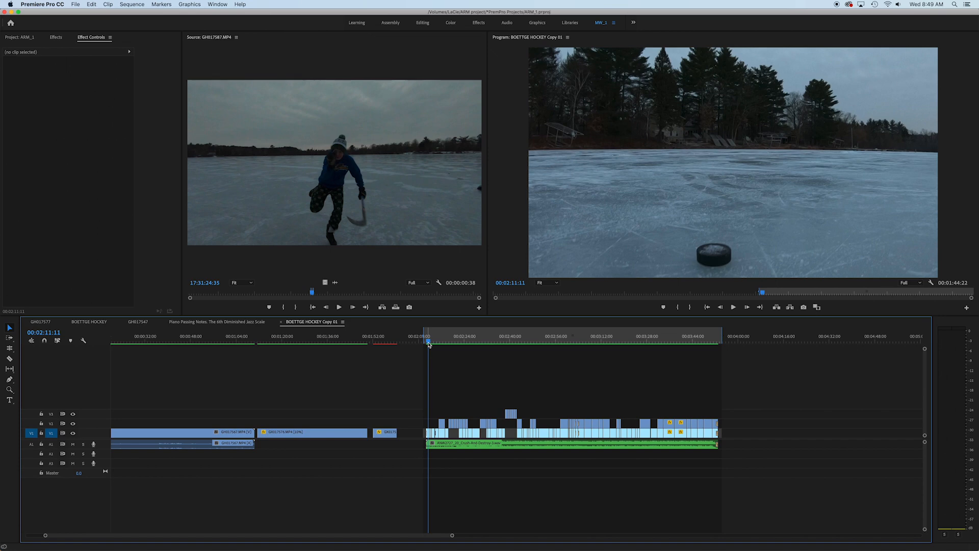
Examine the stacked GH017586.MP4 clips on V2 and V1 around 00:02:15:26 and inspect the V2 clip's effect settings
drag(428, 344, 440, 342)
key(backslash)
drag(425, 404, 625, 434)
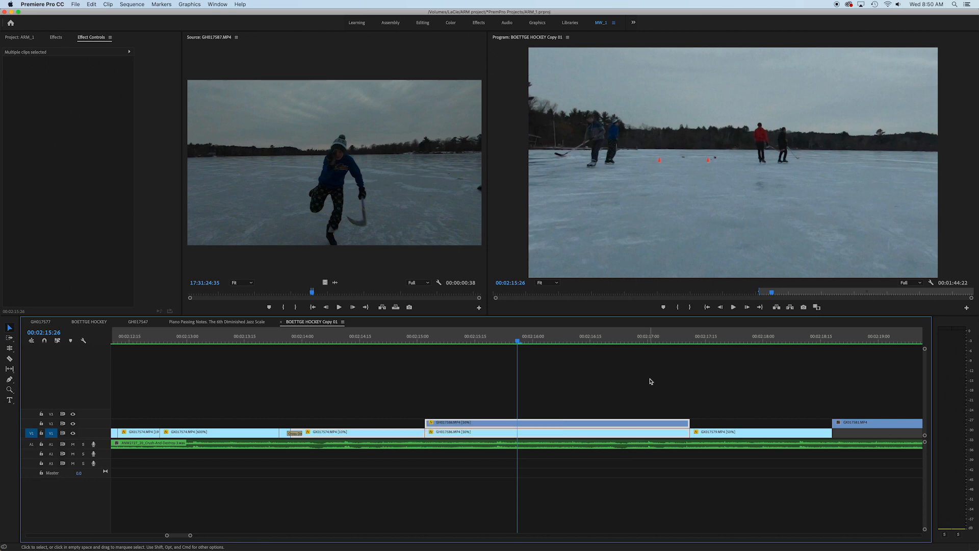
click(635, 384)
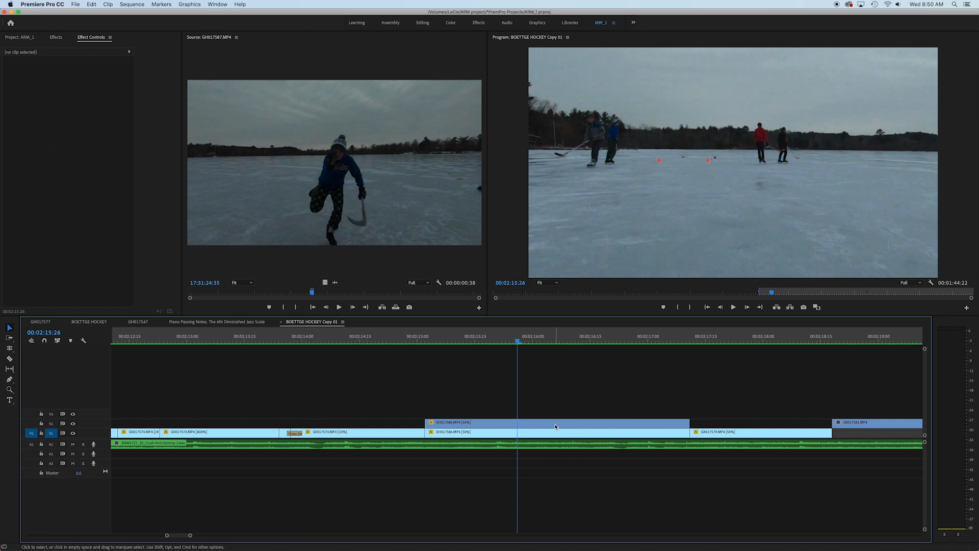
click(556, 427)
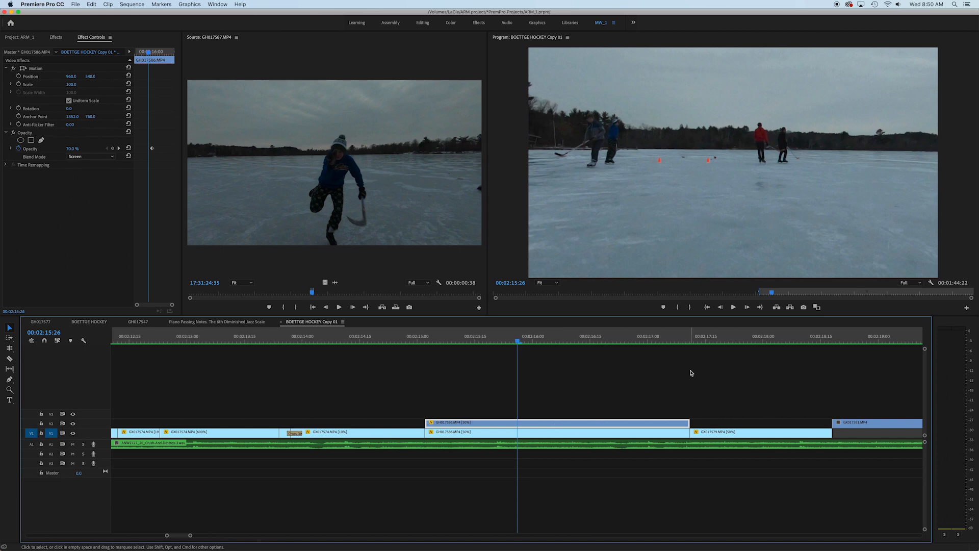
click(629, 400)
click(583, 425)
drag(469, 399, 525, 433)
click(590, 406)
click(562, 424)
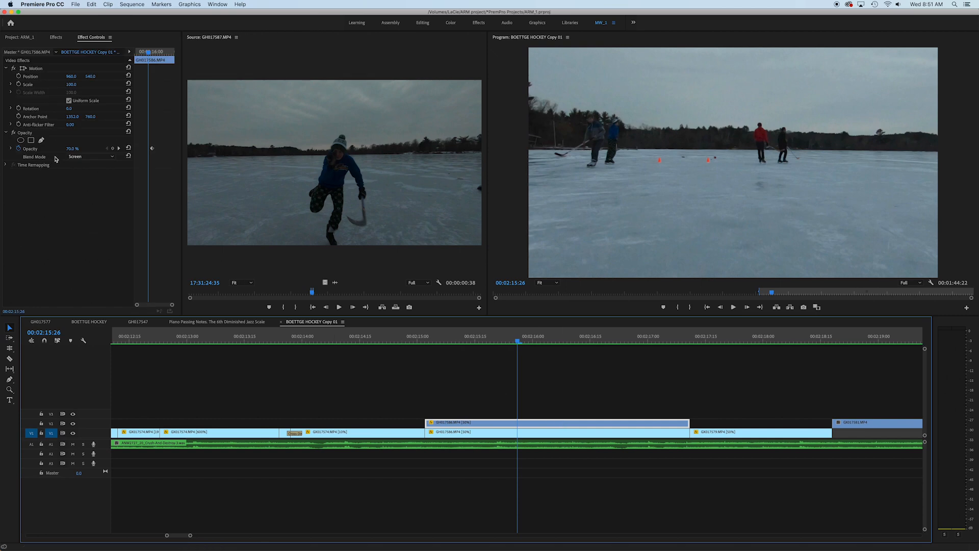
Compare the V2 clip's Screen blend with its Opacity effect switched off, scrubbing from before the clip to 00:02:16:02
click(88, 158)
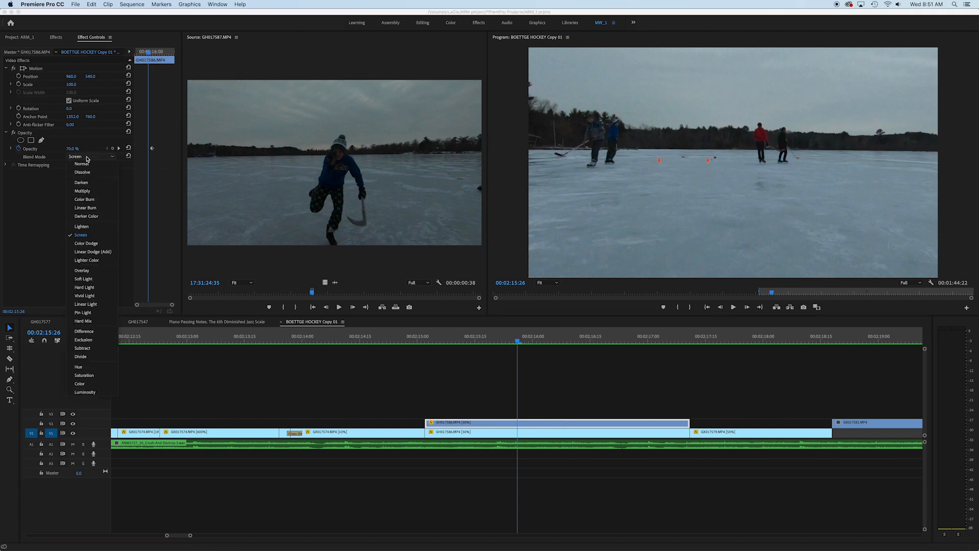
click(90, 237)
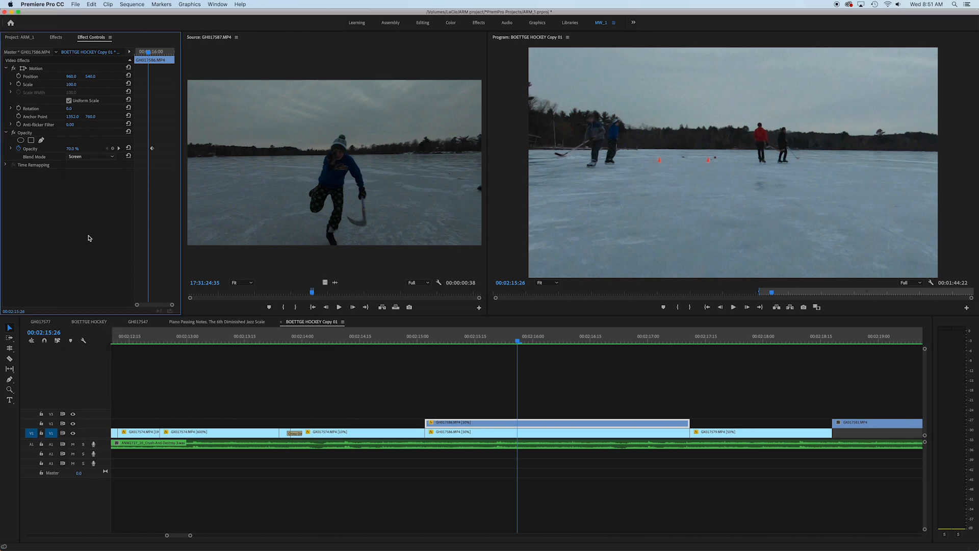
click(14, 133)
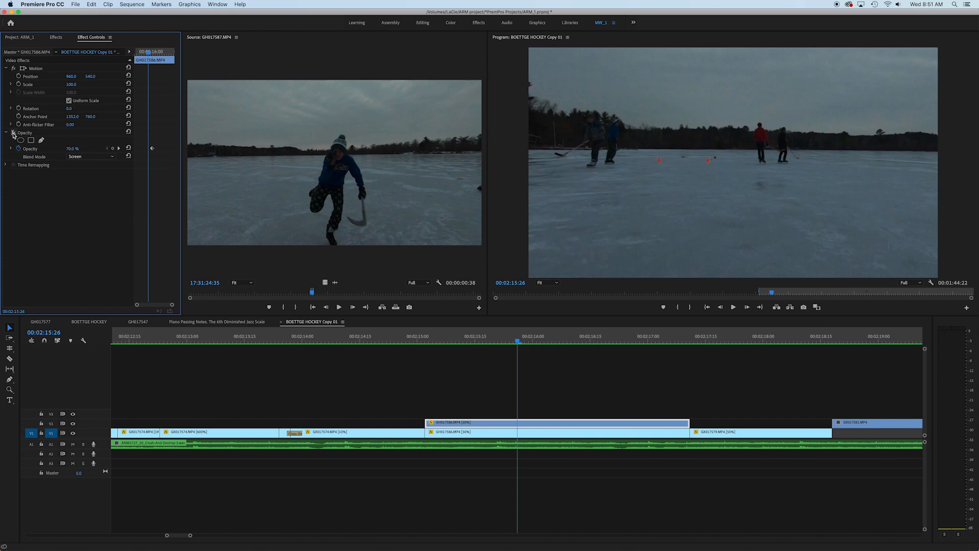
click(387, 342)
drag(387, 343, 407, 347)
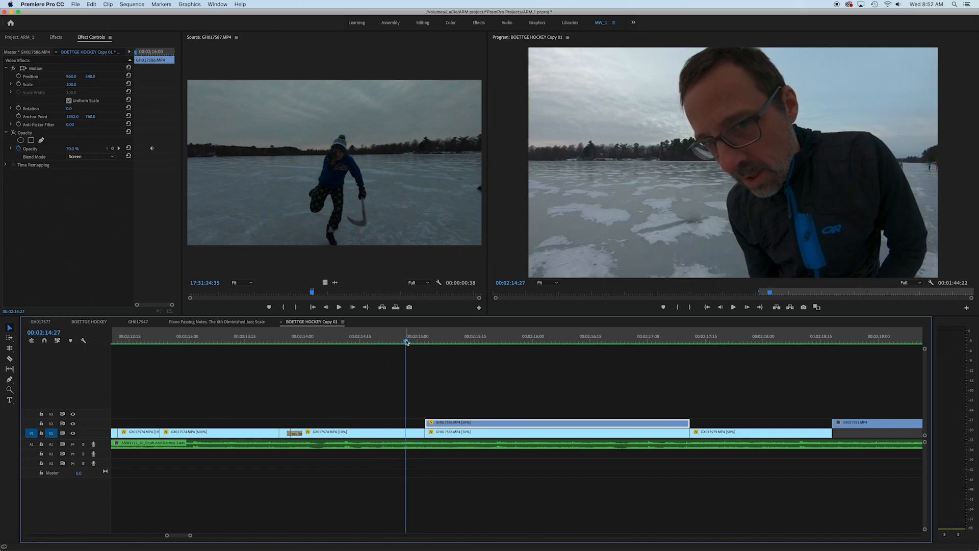
drag(407, 342, 540, 357)
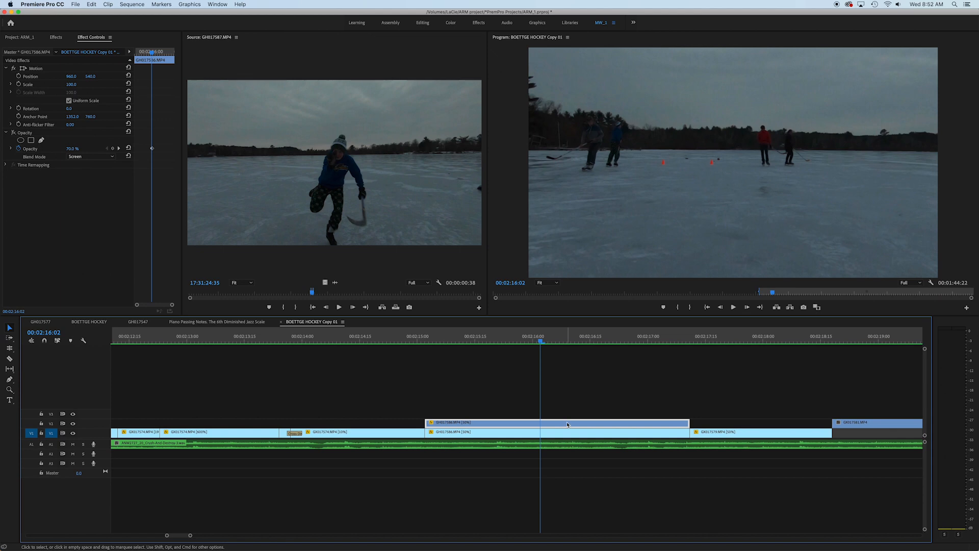
Delete the GH017586.MP4 clip on V2 and duplicate the V1 clip directly above itself onto V2
key(Delete)
click(554, 433)
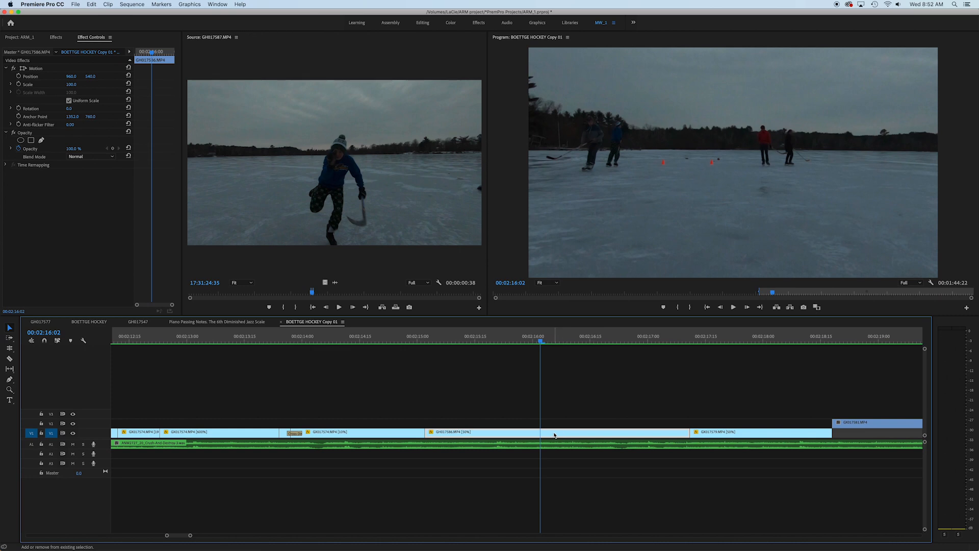
drag(555, 435, 557, 425)
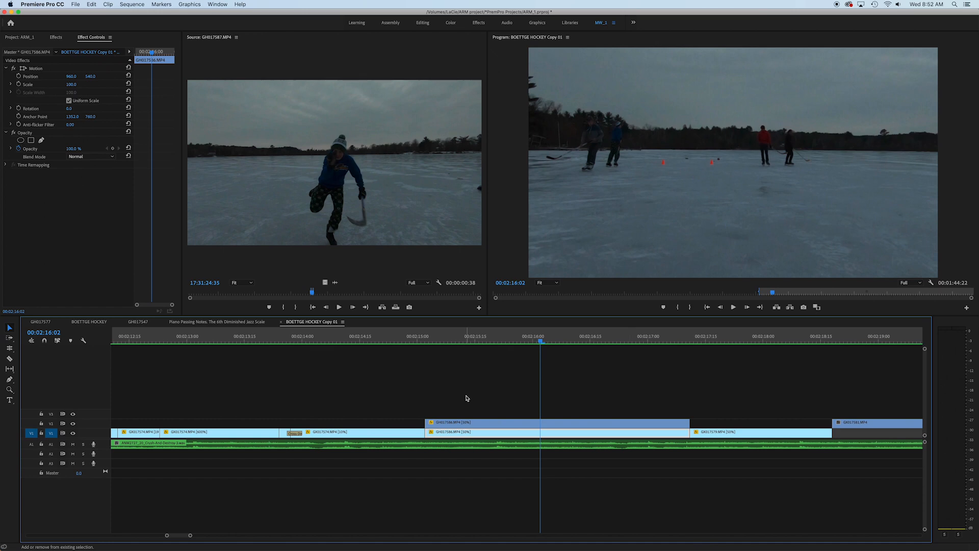
Set the blend mode of the new V2 copy of GH017586.MP4 to Screen and scrub through the result
click(496, 427)
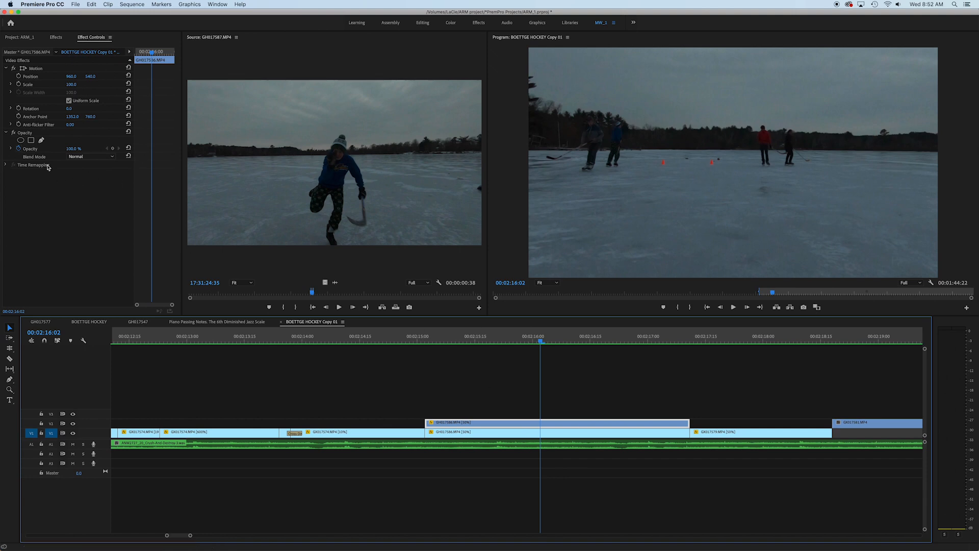
click(91, 157)
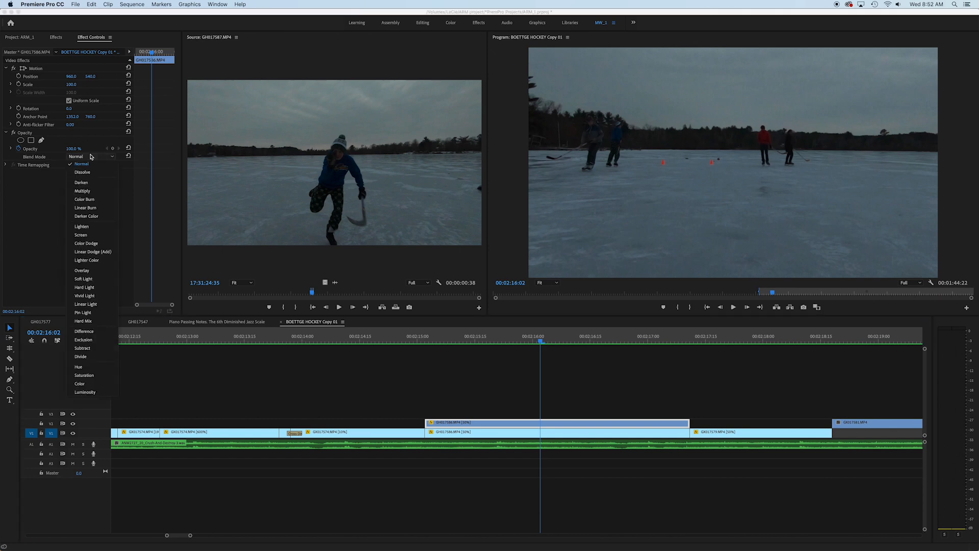
click(100, 236)
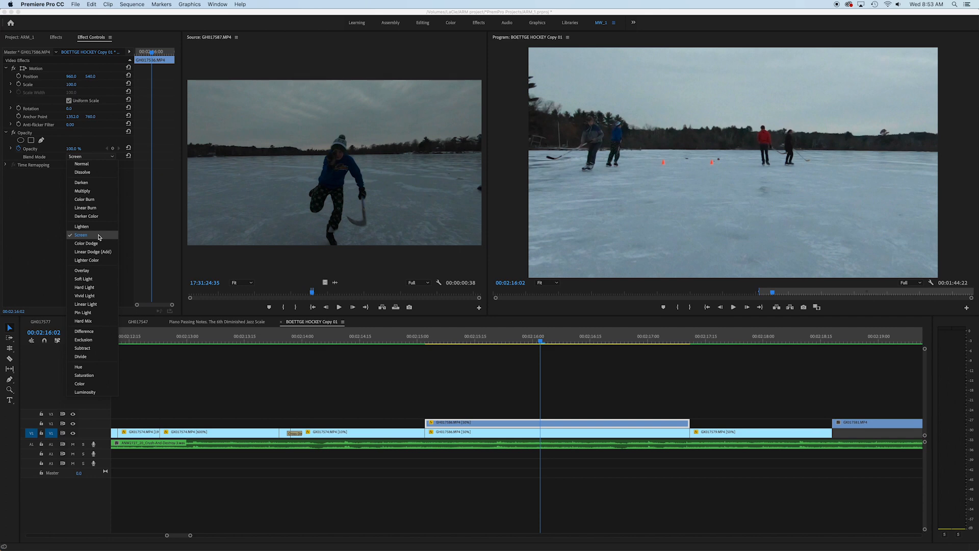
click(99, 236)
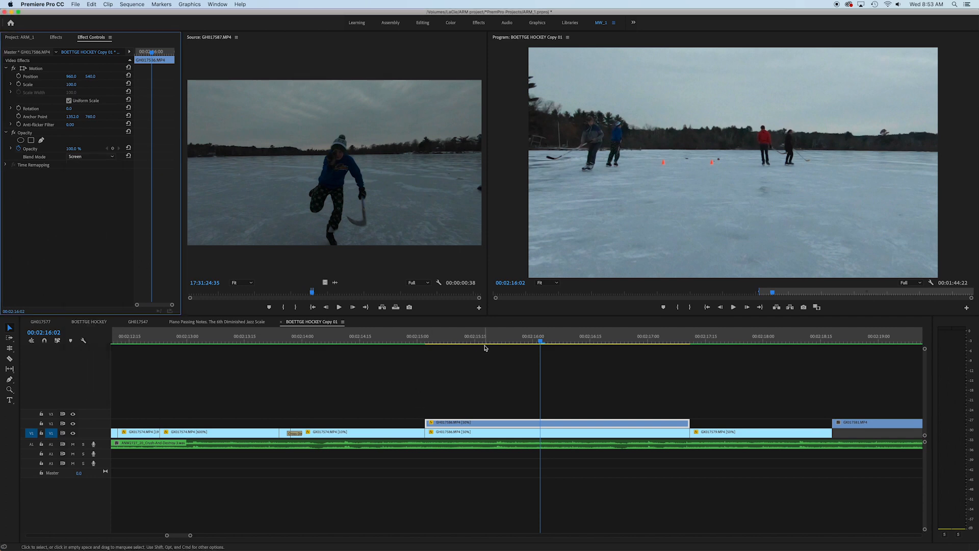
drag(403, 338, 544, 346)
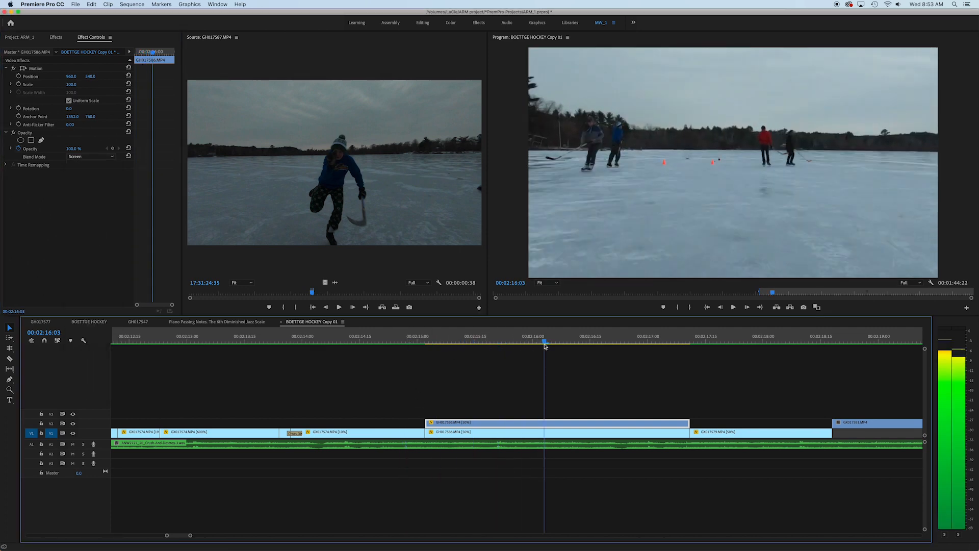
Lower the opacity of the V2 copy of GH017586.MP4 and select the matching clip beneath it on V1
click(74, 149)
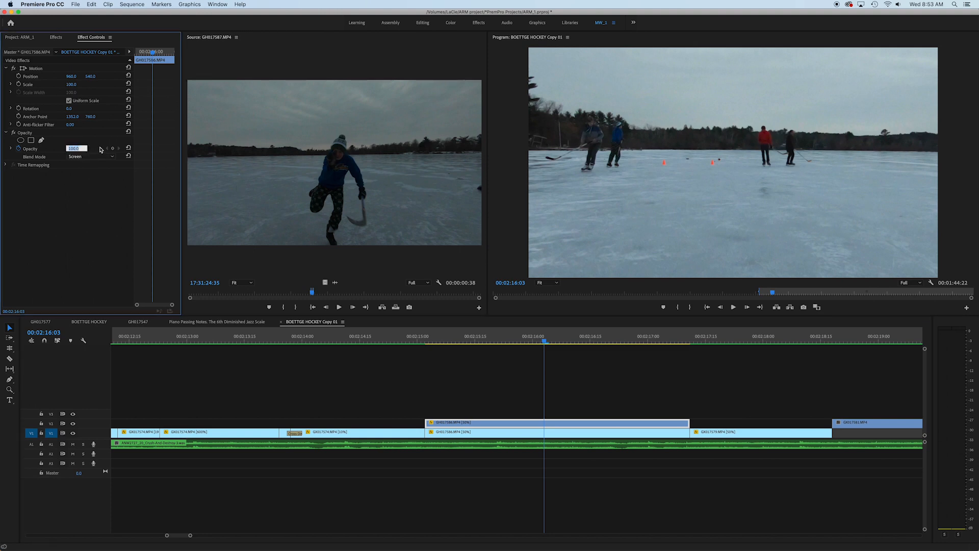
text(7)
key(Return)
click(544, 436)
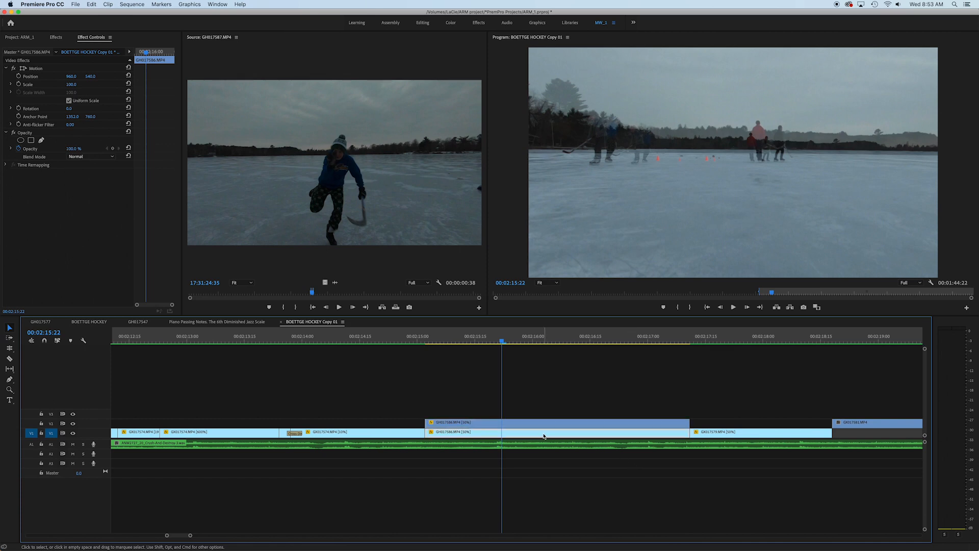
right_click(544, 436)
click(629, 465)
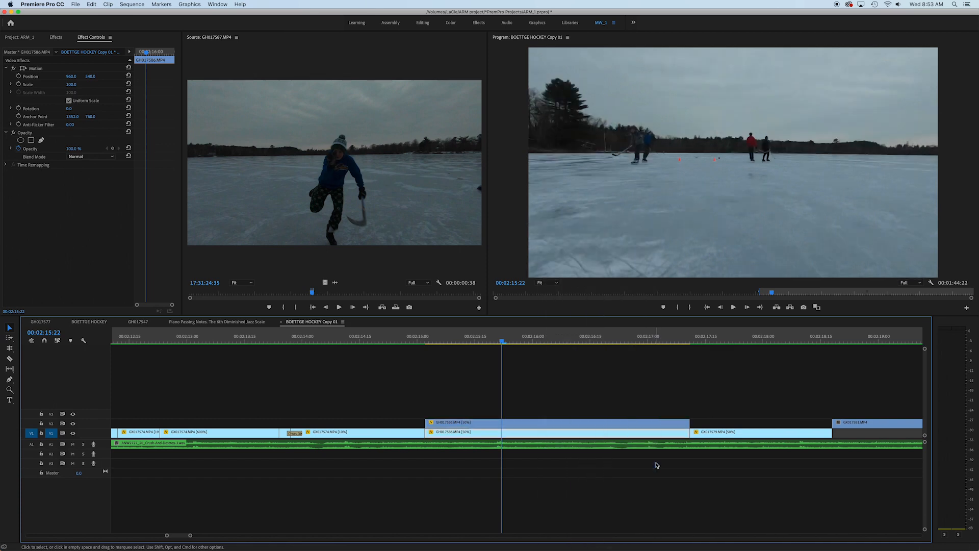
Play the sequence from just before the stacked GH017586.MP4 clips to review the blended look
click(418, 342)
key(space)
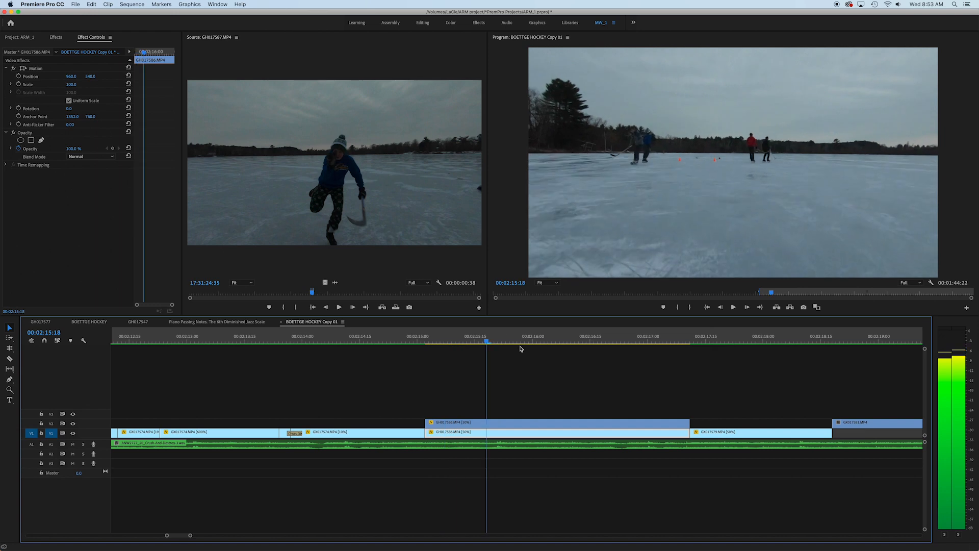
click(362, 341)
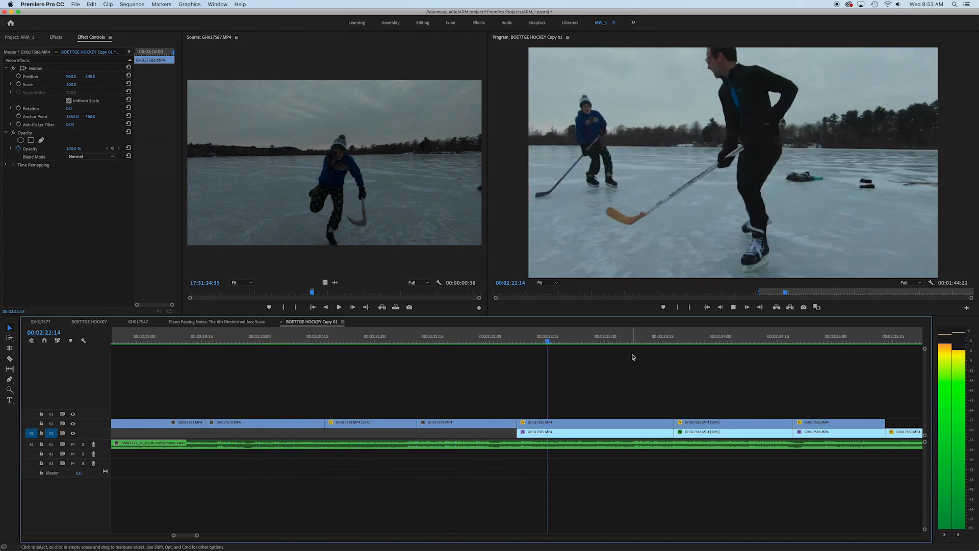
Compare the V2 clip GH017585.MP4 at 00:02:22:28 with its Opacity effect switched off and on
drag(634, 341, 597, 342)
click(591, 423)
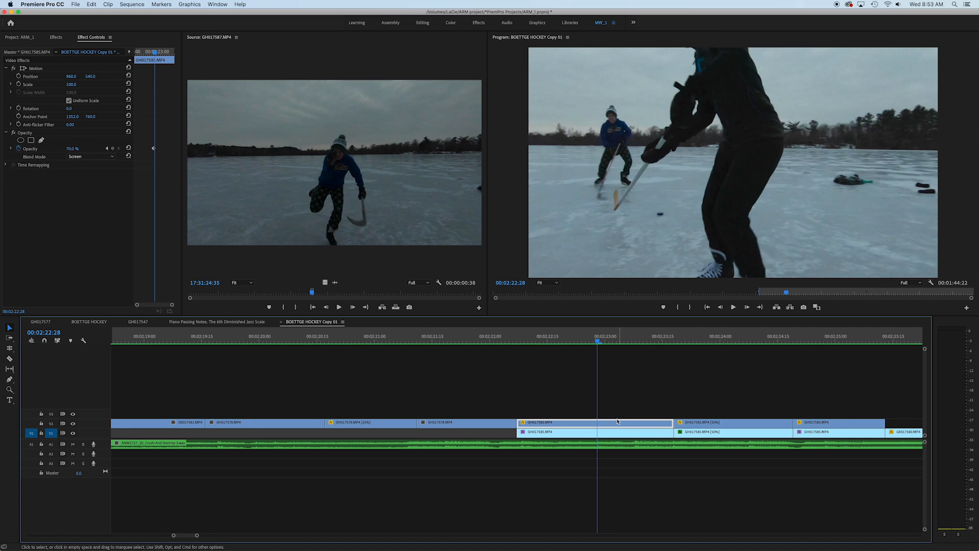
click(13, 133)
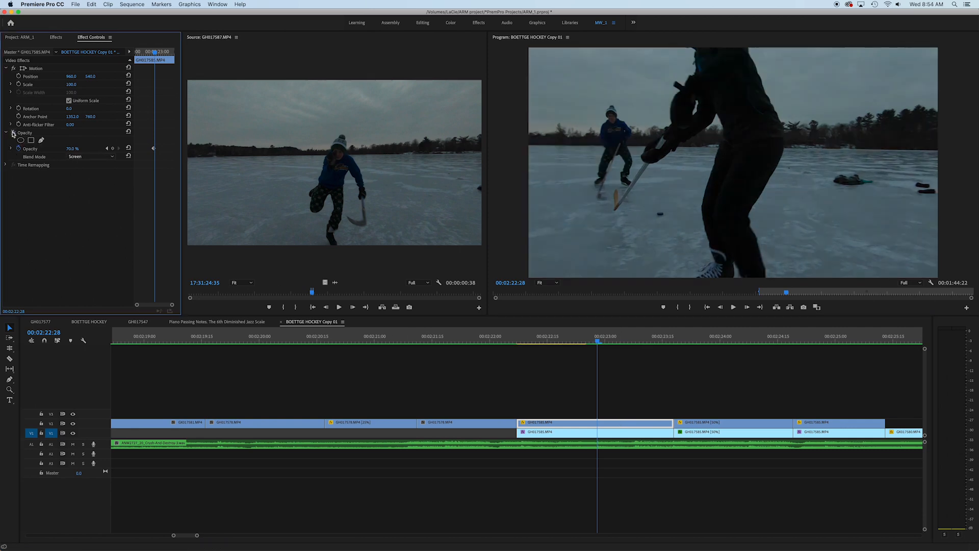
click(12, 134)
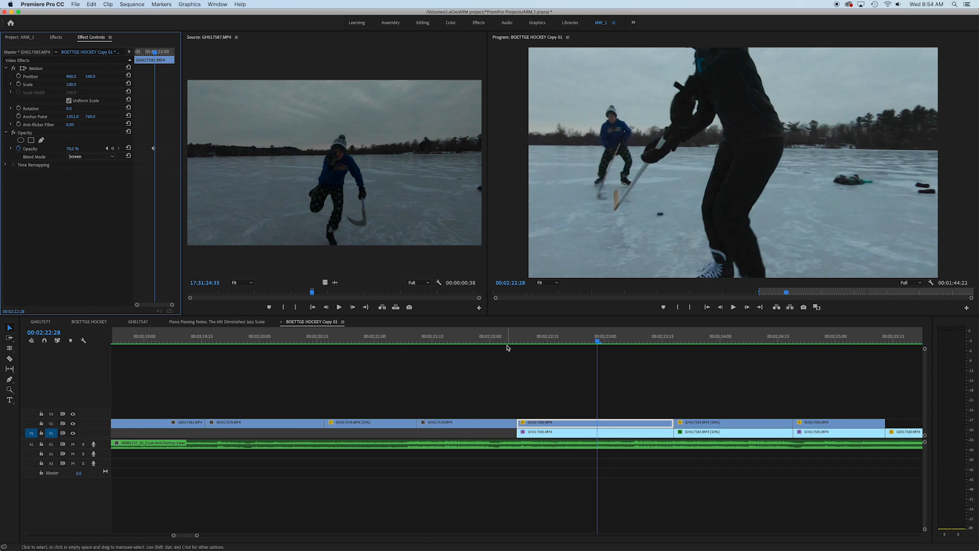
Play the sequence from about 00:02:22 through to 00:02:32:11 to review the brightened clips
click(497, 333)
key(space)
drag(520, 338, 482, 344)
key(Right)
key(space)
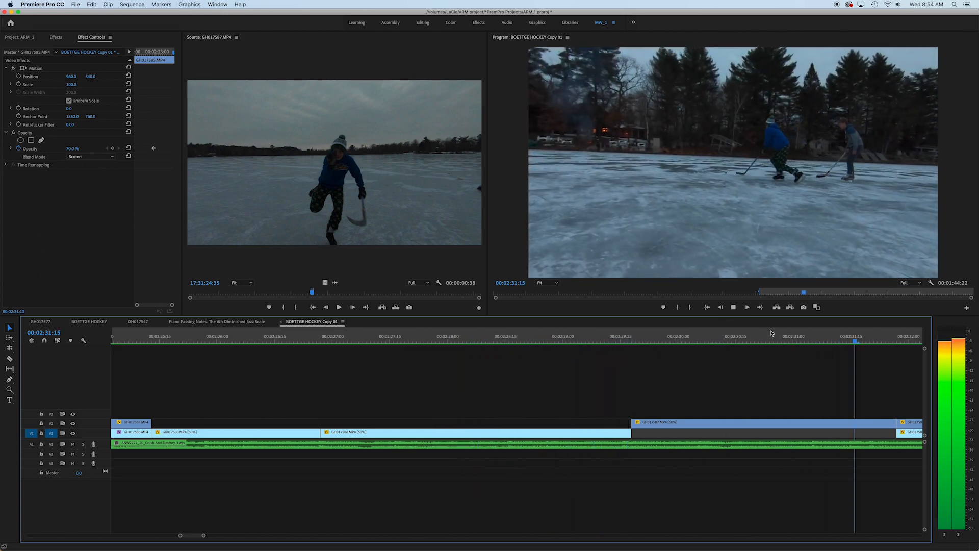
key(space)
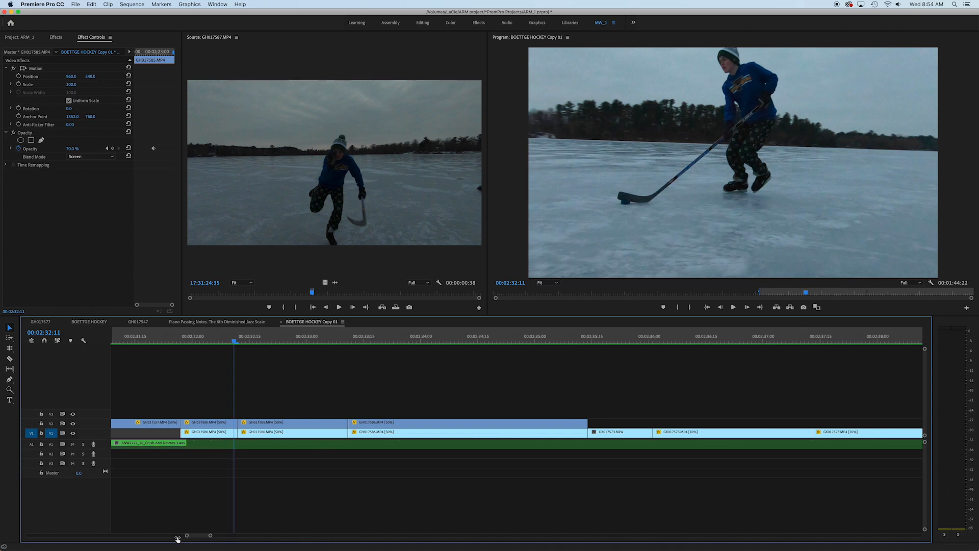
Review the single GH017587.MP4 clip on V2 near 00:02:31 and duplicate it into the gap beneath it on V1
drag(179, 538, 172, 538)
click(461, 424)
click(452, 335)
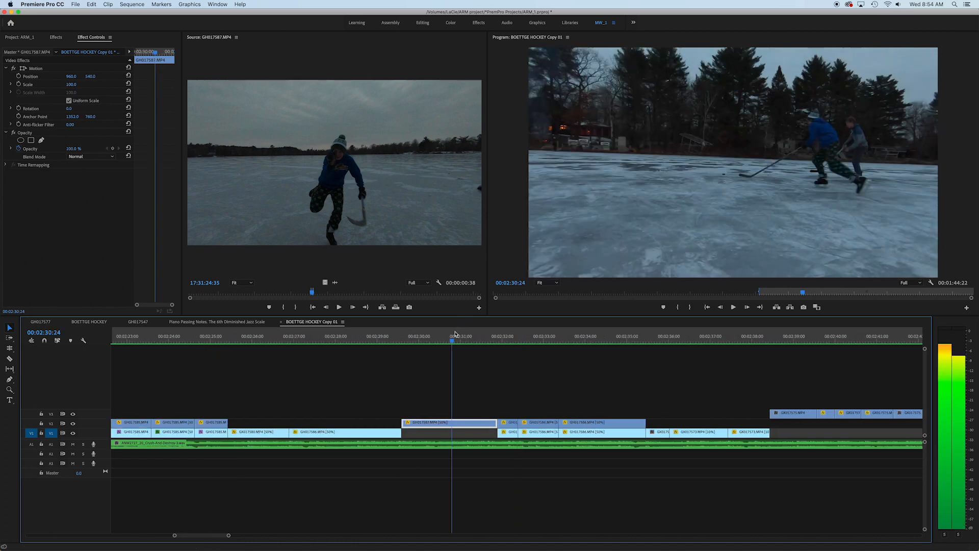
key(space)
key(space)
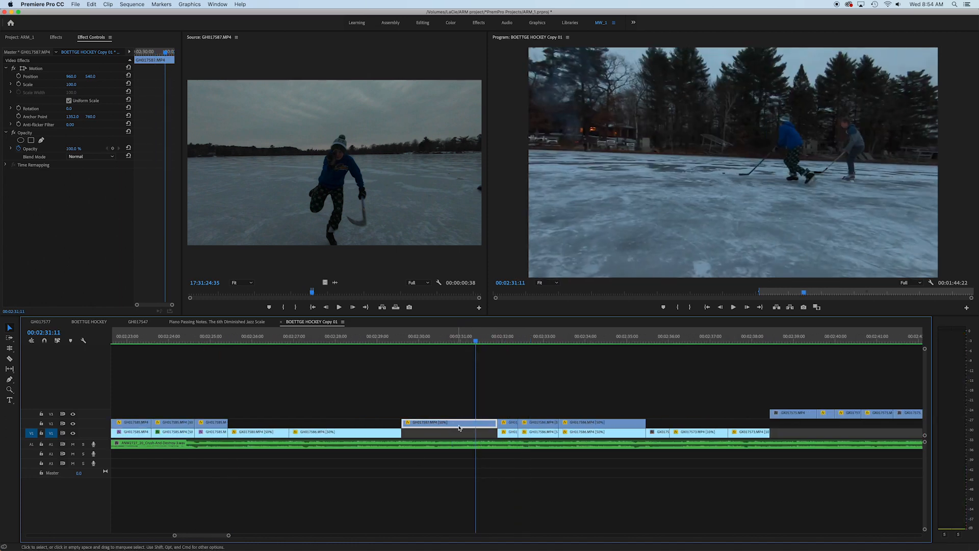
drag(450, 424, 454, 436)
Set the blend mode of the GH017587.MP4 clip on V2 to Screen and scrub across it to 00:02:31:24
click(454, 337)
click(92, 157)
click(467, 427)
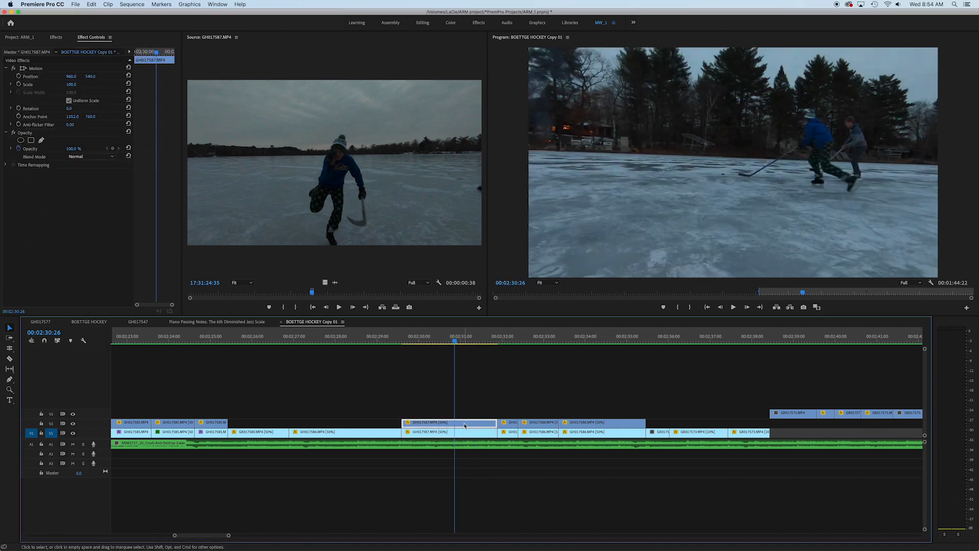
click(92, 157)
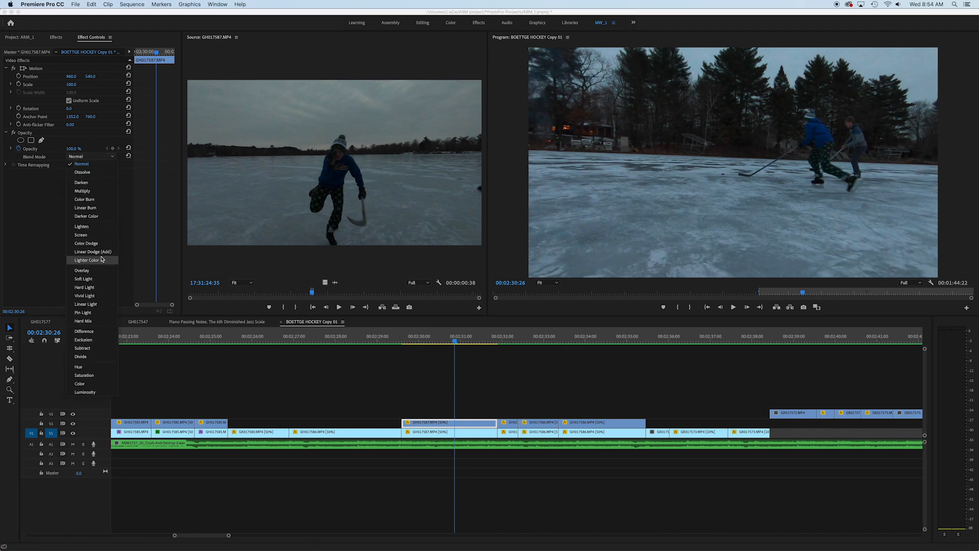
click(103, 235)
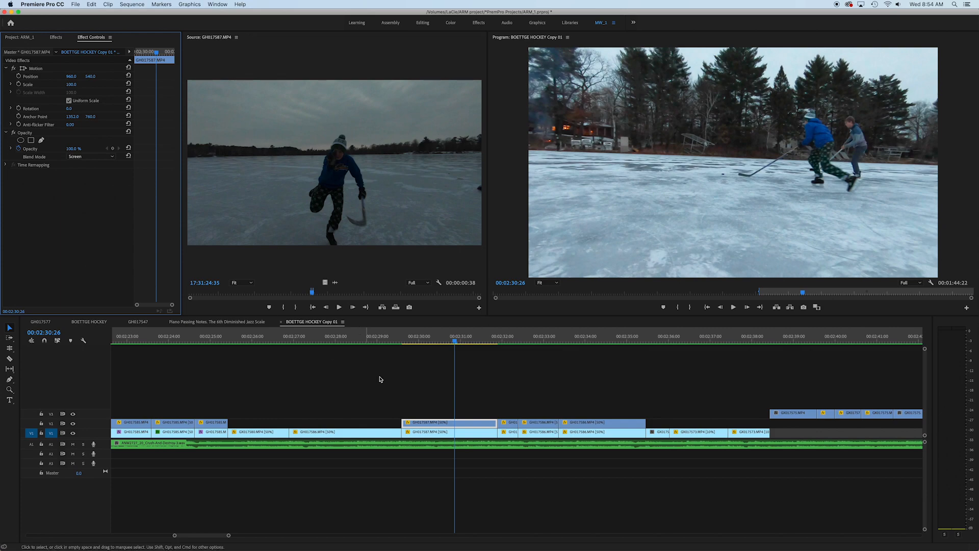
drag(412, 336, 493, 341)
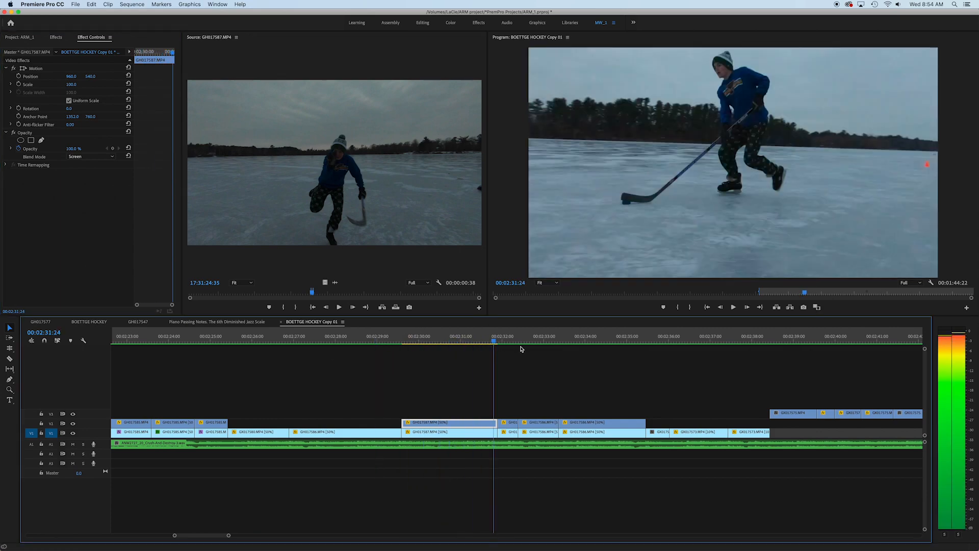
Set the opacity of the GH017587.MP4 clip on V2 to 70% at 00:02:30:26 and play past it to check the brightness
key(space)
click(511, 366)
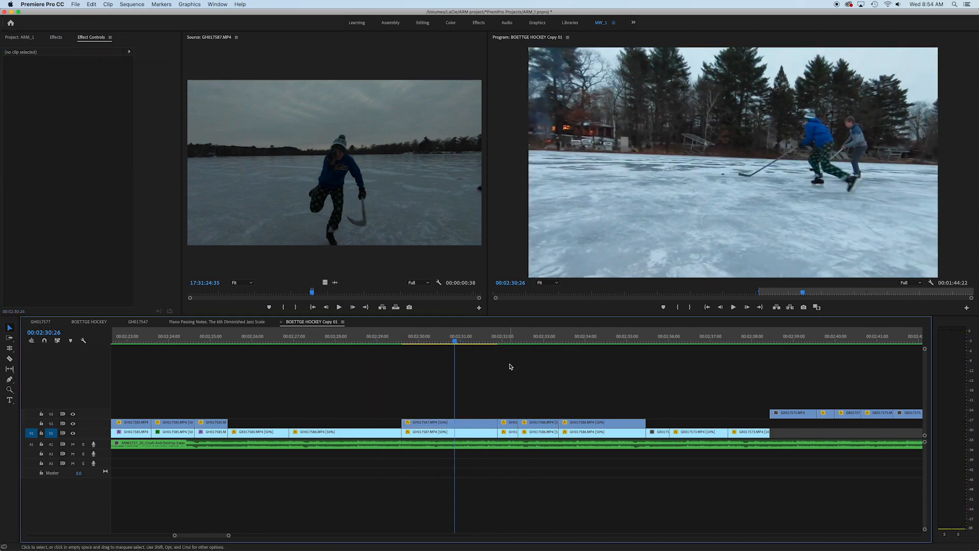
click(459, 422)
click(74, 149)
text(70)
key(Return)
key(space)
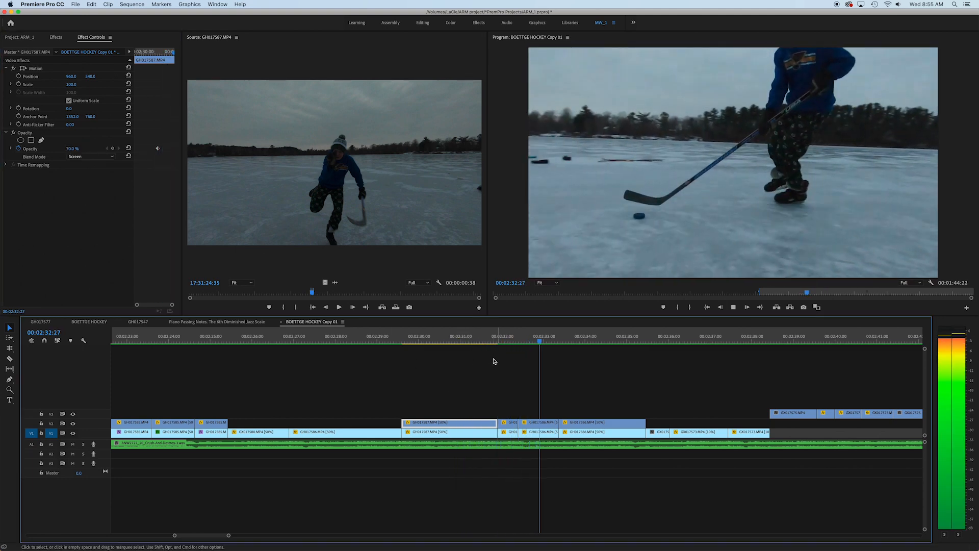
key(space)
Return to the GH017587.MP4 clip on V2 and readjust its opacity at 00:02:31:00
click(509, 391)
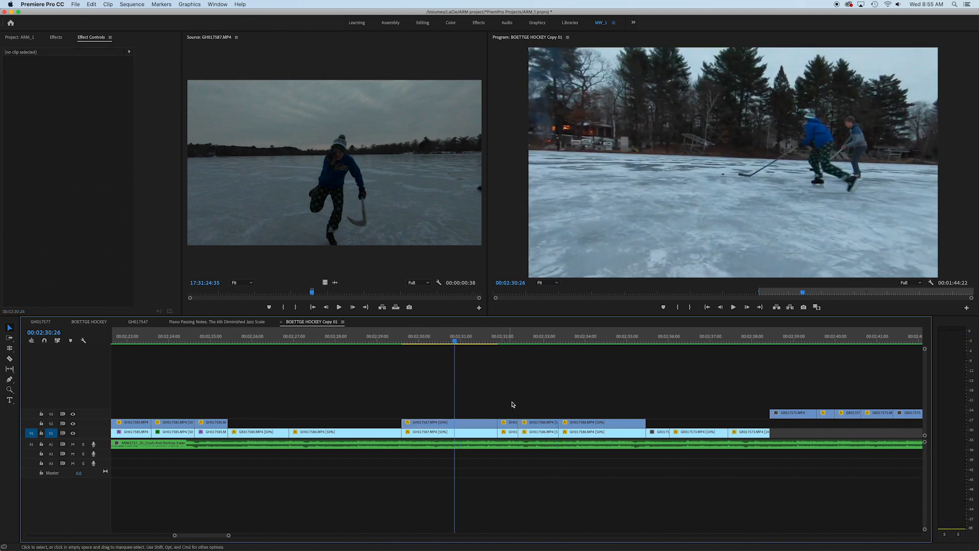
click(477, 427)
click(87, 147)
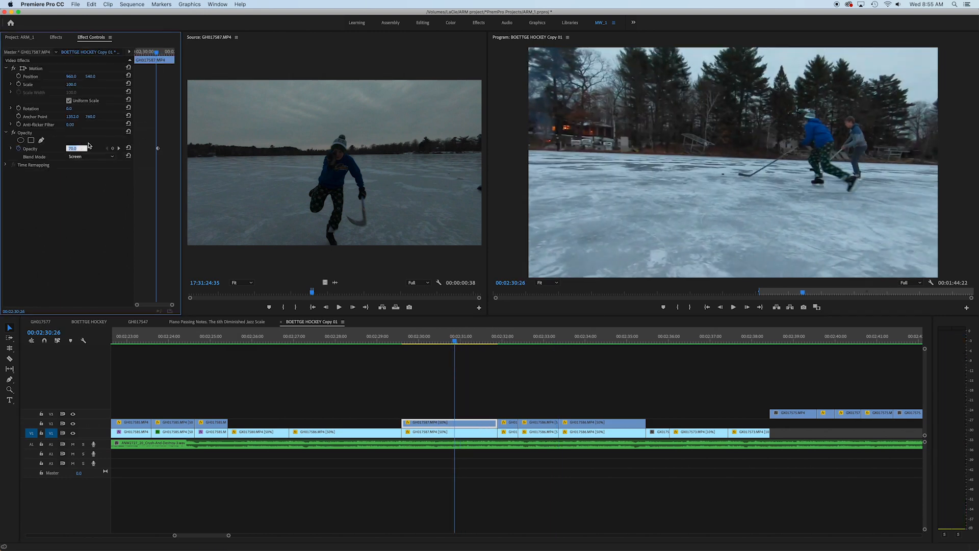
key(Return)
key(Right)
key(Right)
key(Right)
key(Right)
click(474, 421)
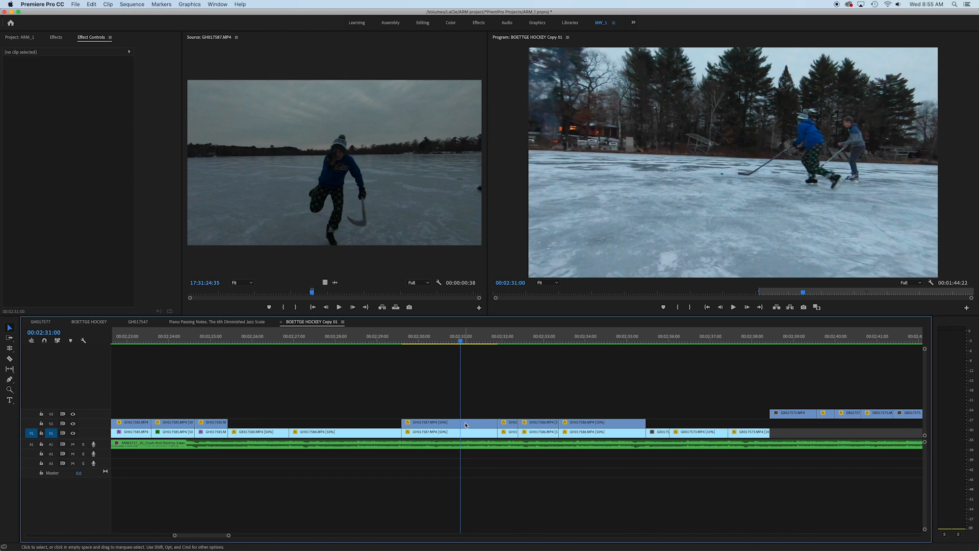
click(82, 149)
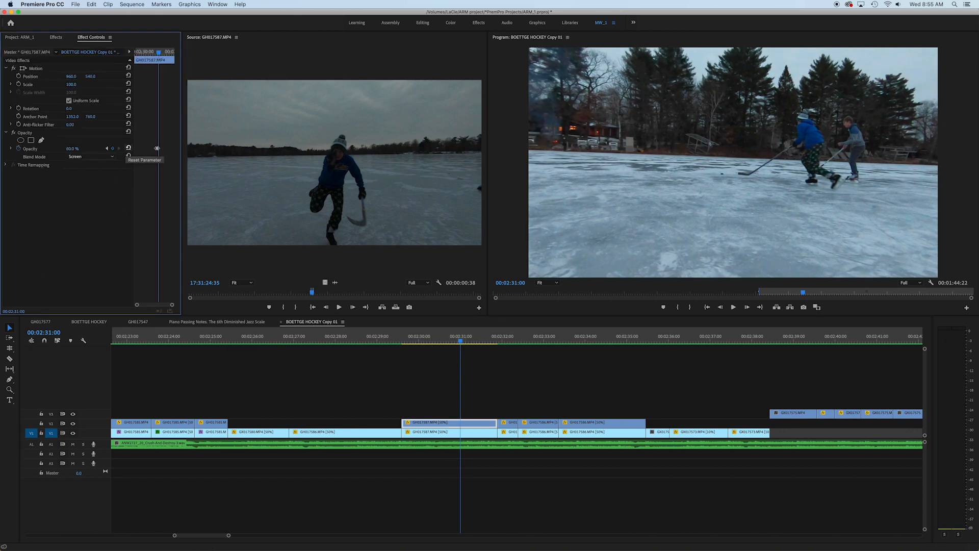
Play the sequence from just before the GH017587.MP4 clip through to 00:02:32:18 to review its brightness
click(392, 388)
drag(410, 339, 388, 344)
key(space)
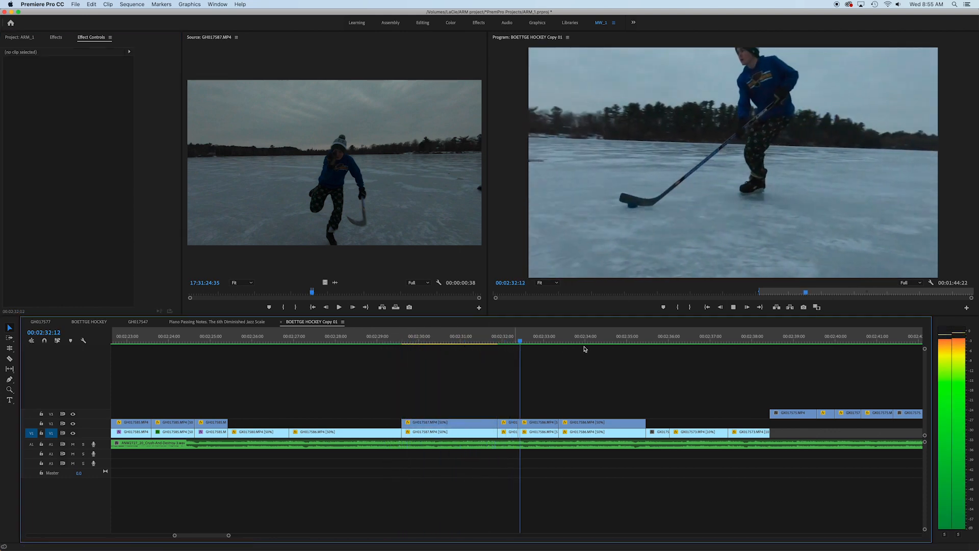
key(space)
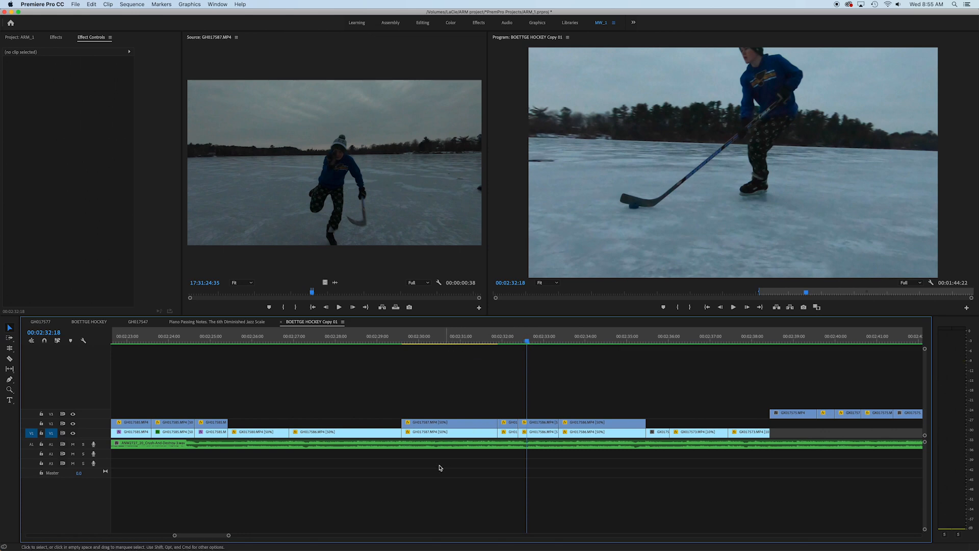
Review the run of V2 clips between about 00:02:38 and 00:02:43 by playing them in short passes
drag(228, 537, 270, 536)
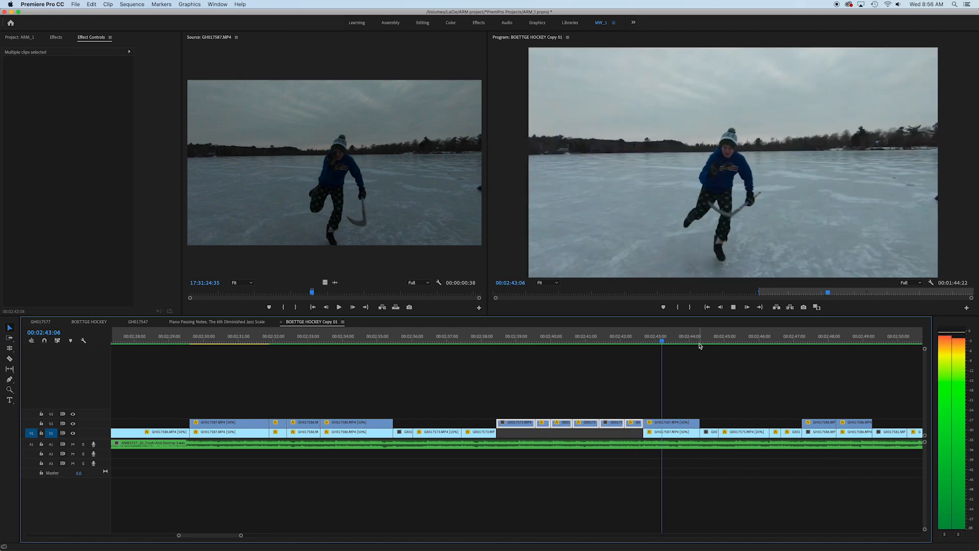
key(space)
click(582, 368)
key(space)
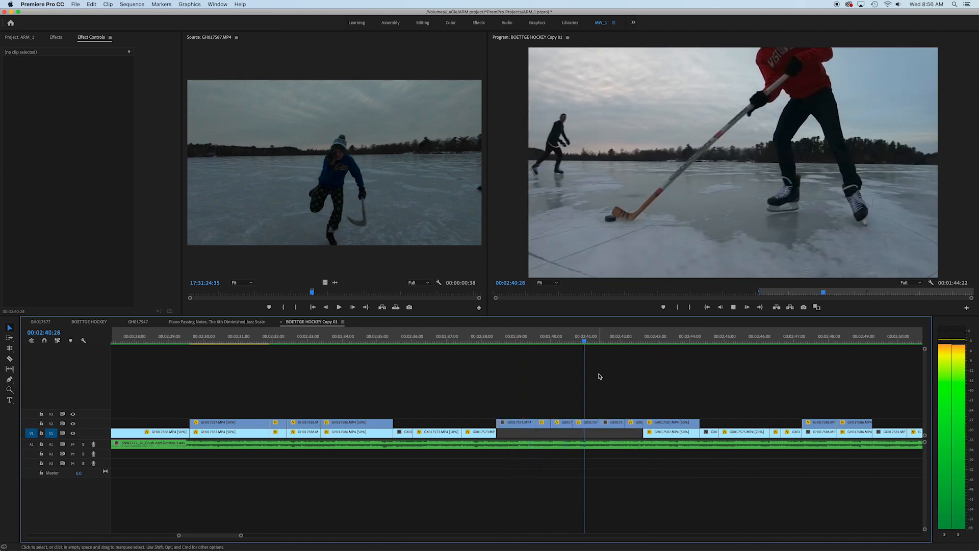
key(space)
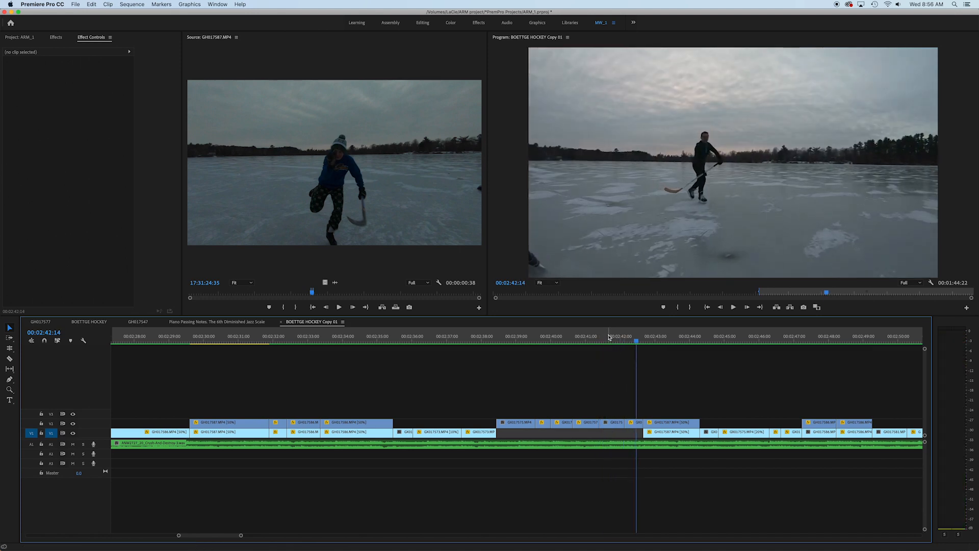
click(616, 340)
key(space)
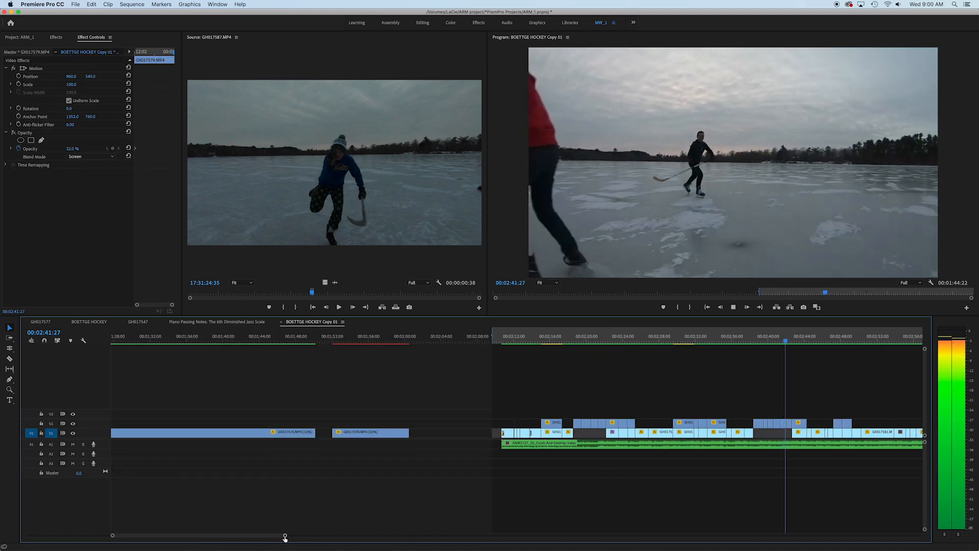
Play the sequence from about 00:02:56 to 00:03:00 to review the stacked clips there
drag(285, 536, 468, 536)
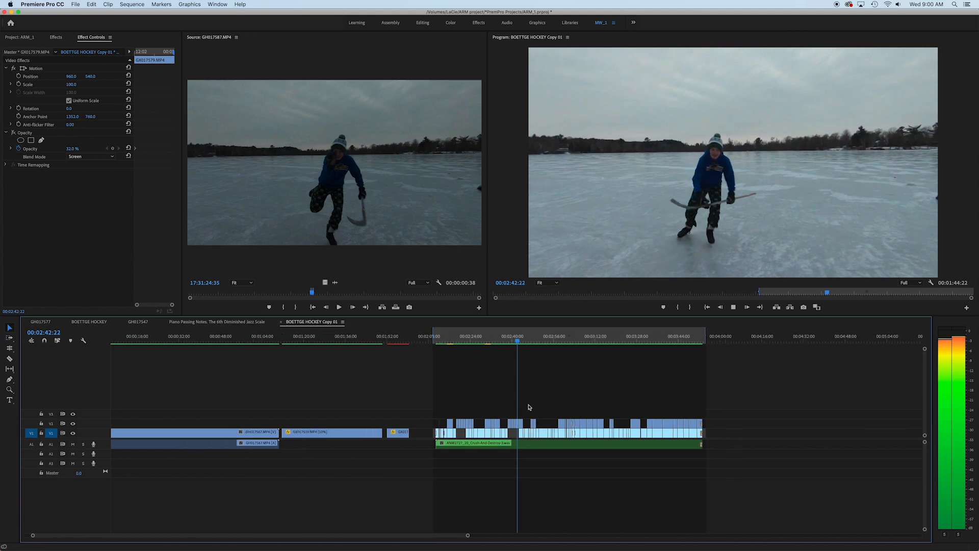
click(579, 341)
drag(581, 340, 554, 340)
key(space)
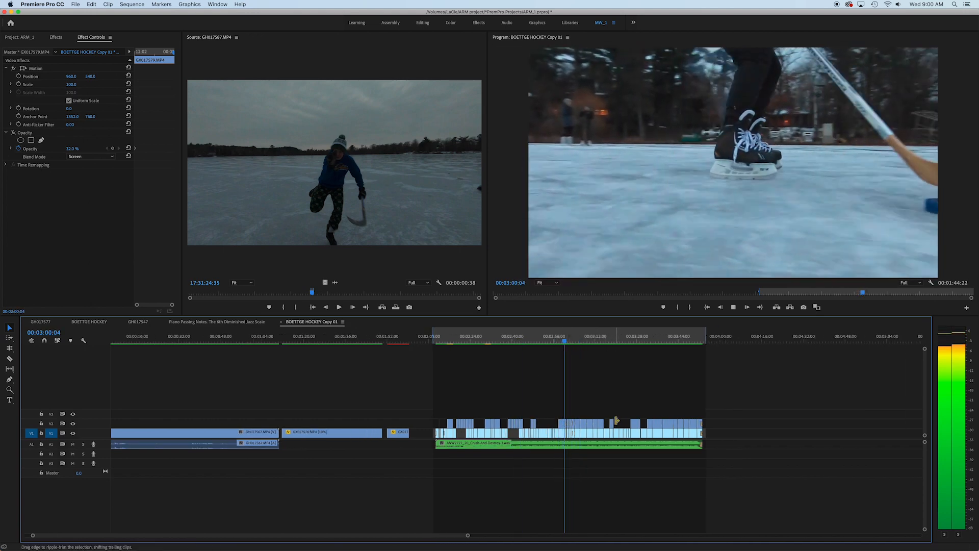
key(space)
Replay the stacked GH017587.MP4 clips around 00:02:59 and select the V2 copy for inspection
key(equal)
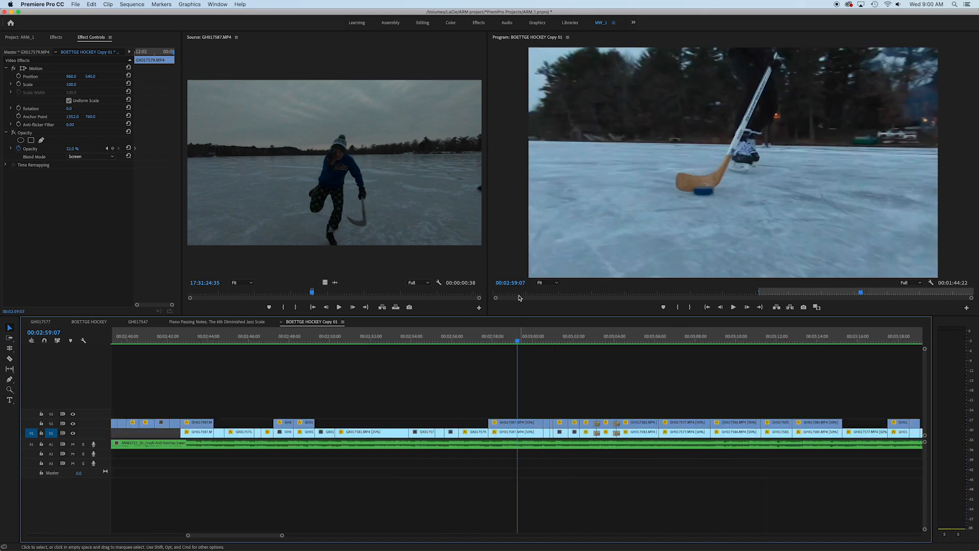
click(475, 340)
key(space)
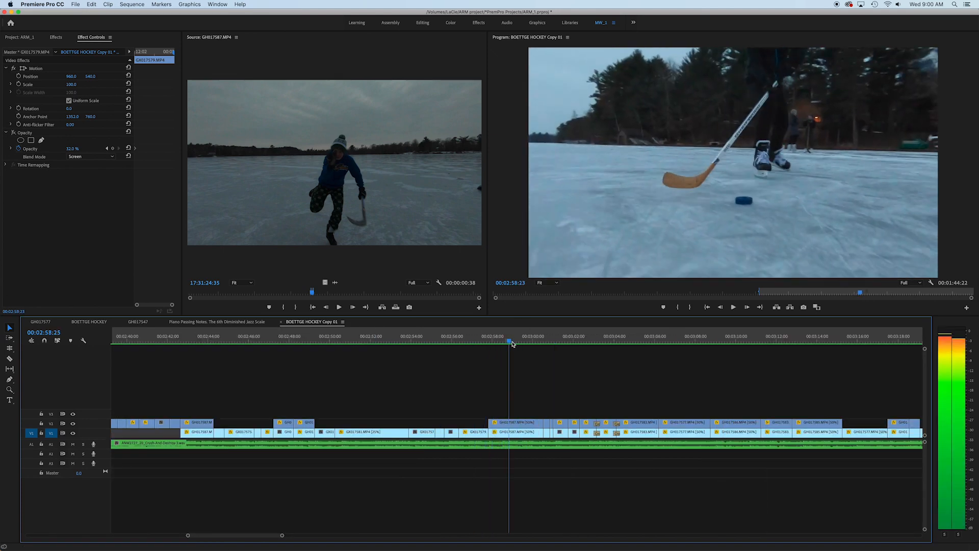
click(583, 379)
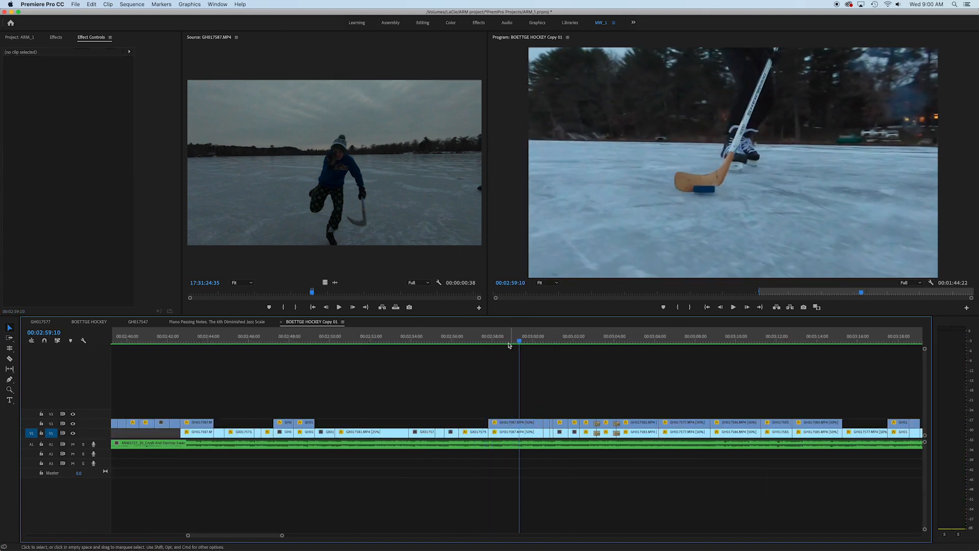
key(Up)
key(space)
key(space)
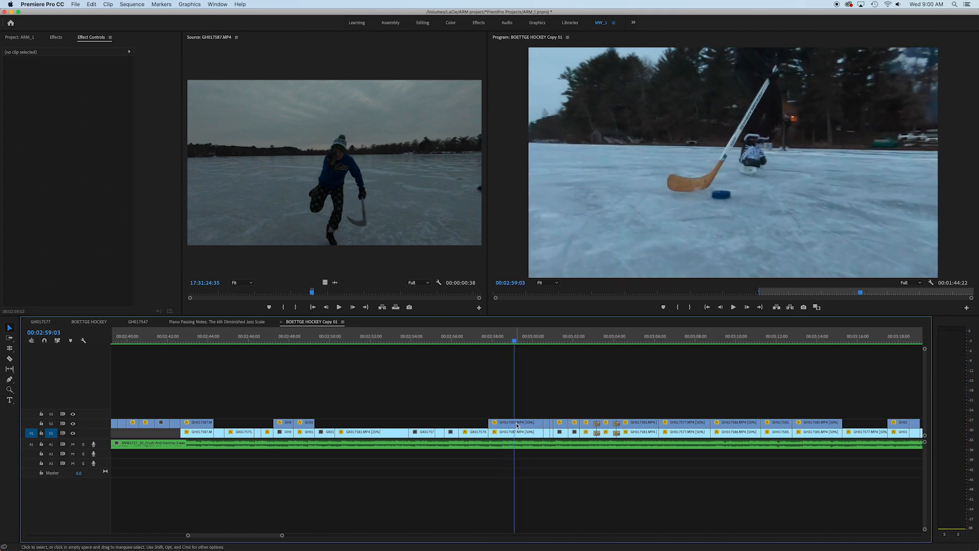
click(516, 425)
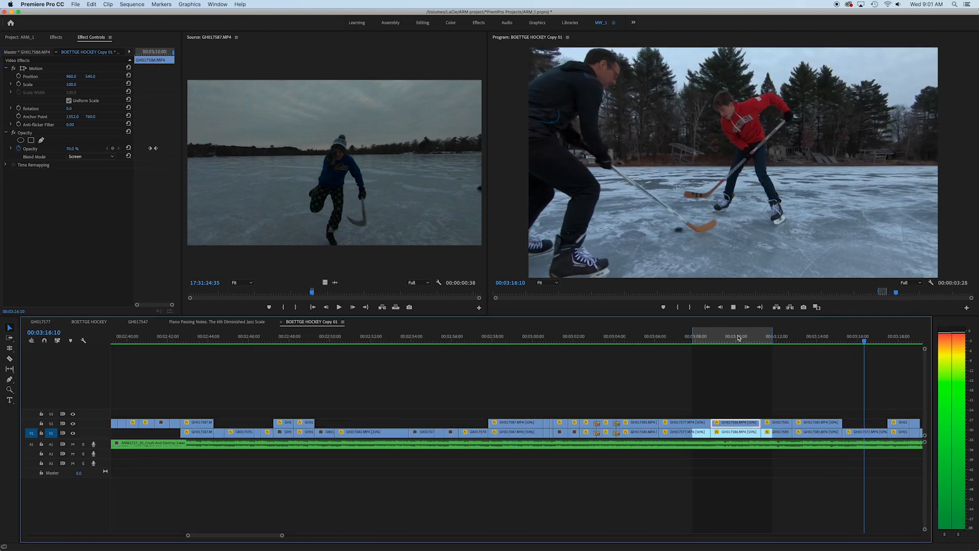
Stop playback and mark the sequence's in-to-out range from 00:02:09:15 to 00:03:55:22 around the edited hockey section
key(space)
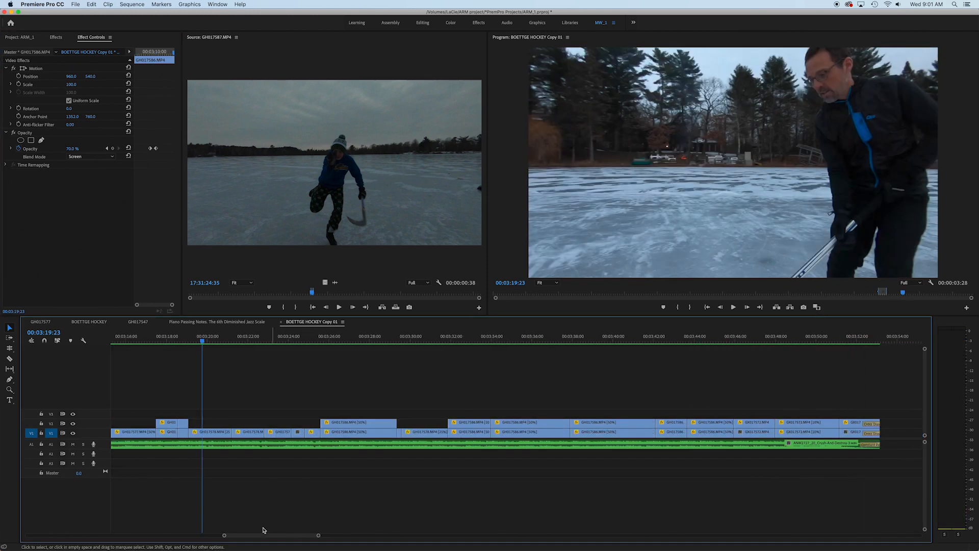
drag(225, 537, 27, 538)
click(370, 338)
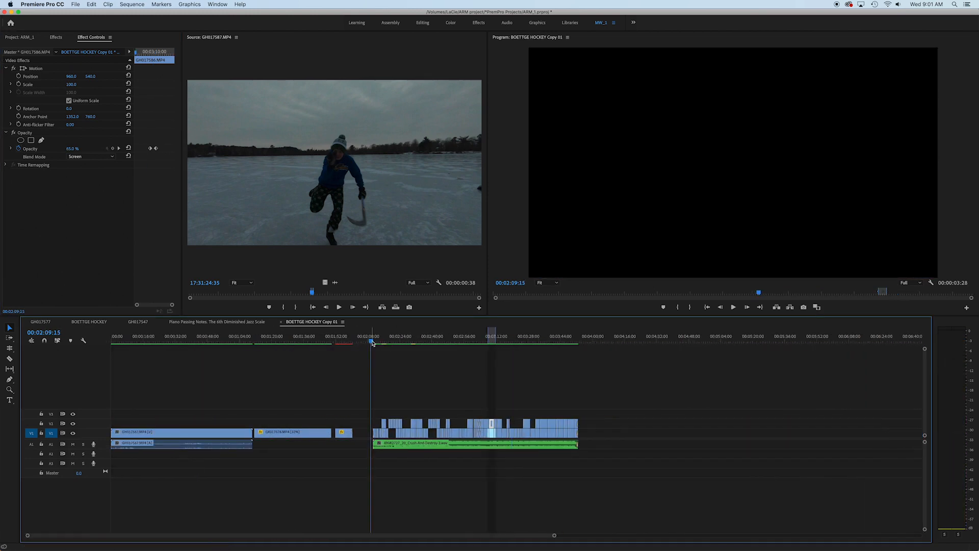
key(End)
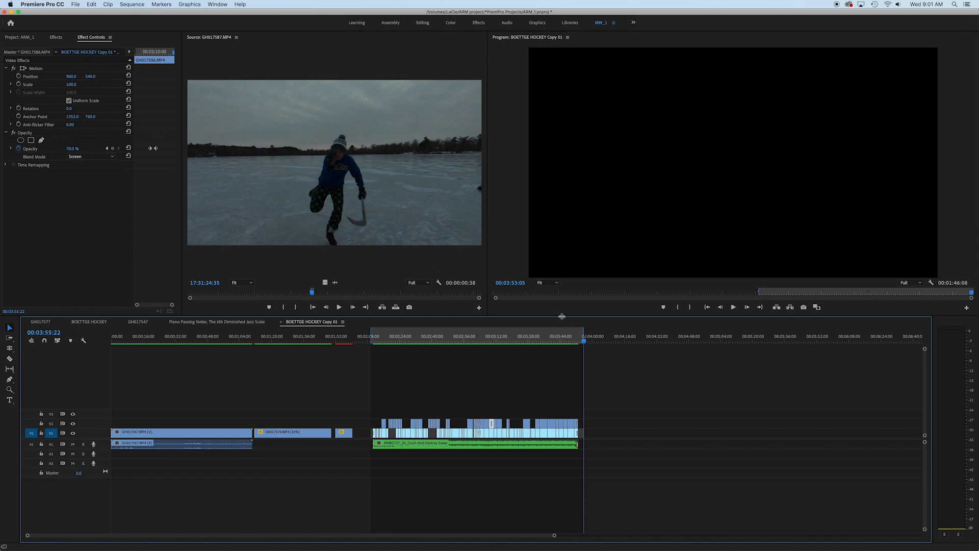